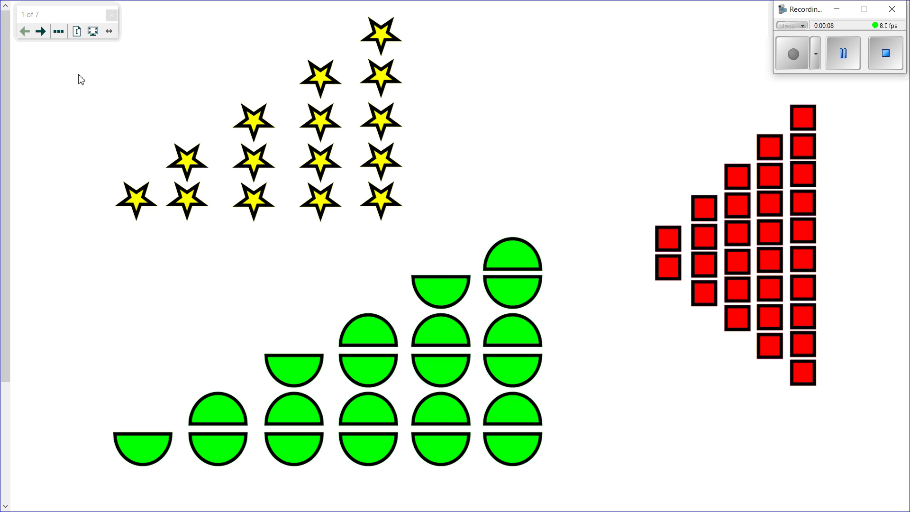
# Advance the slideshow to page 2, the staircase of red squares.
pyautogui.click(44, 34)
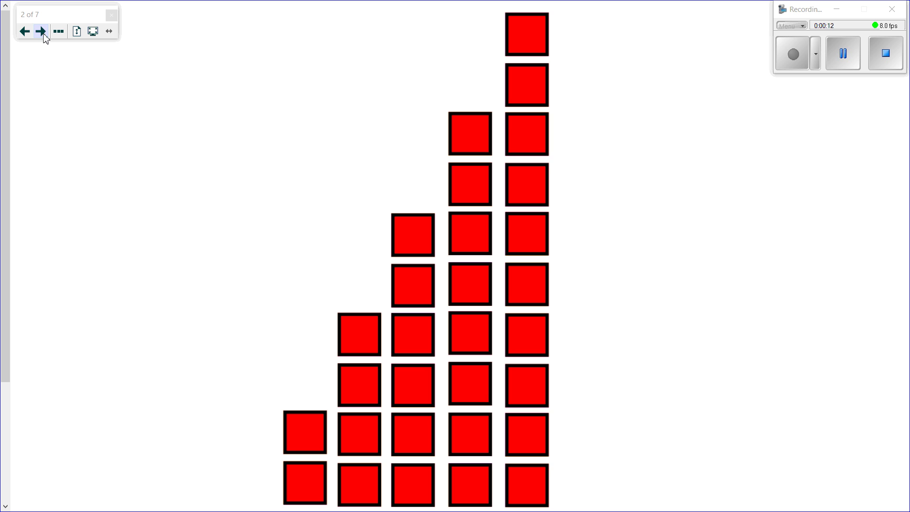
# Advance to page 4 with the 5, 10, 15 pattern, ten-rod and cubes.
pyautogui.click(44, 34)
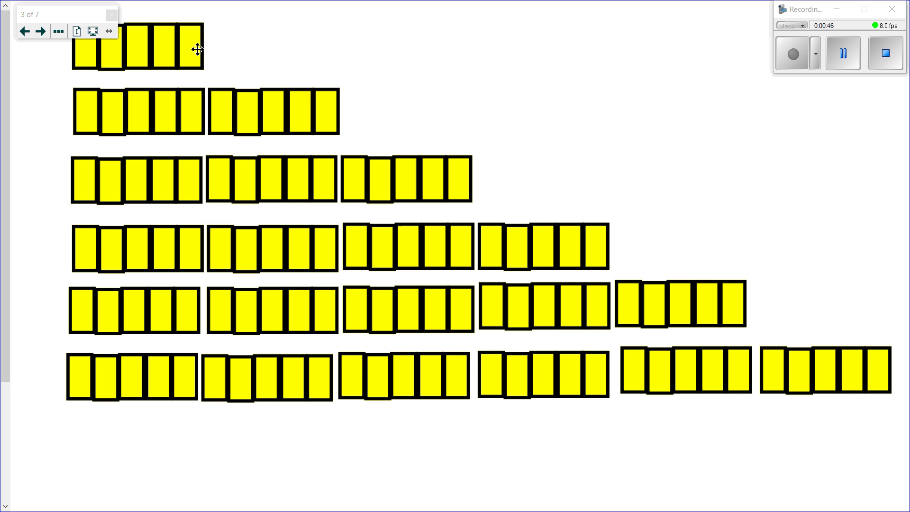
pyautogui.click(41, 32)
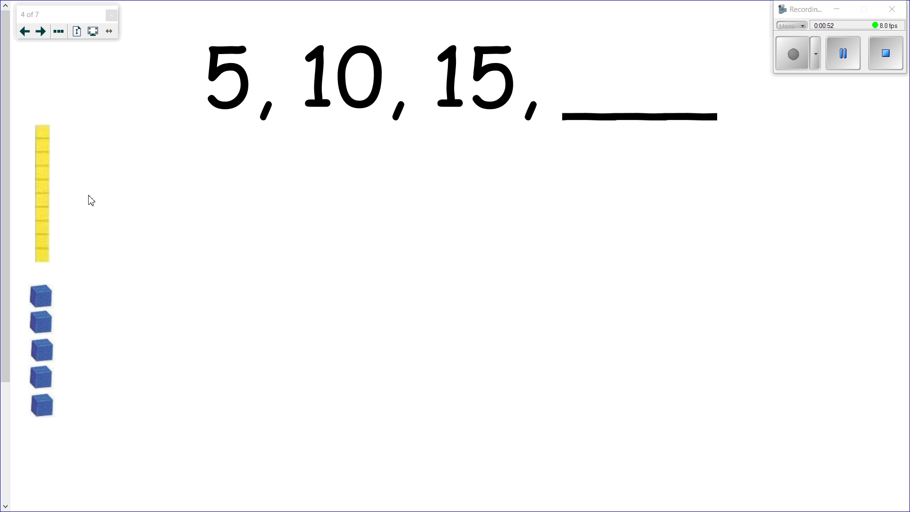
# Place five unit cubes under 5 and two five-cube columns under 10.
pyautogui.moveTo(46, 327)
pyautogui.mouseDown()
pyautogui.moveTo(134, 285)
pyautogui.moveTo(220, 201)
pyautogui.moveTo(233, 163)
pyautogui.mouseUp()
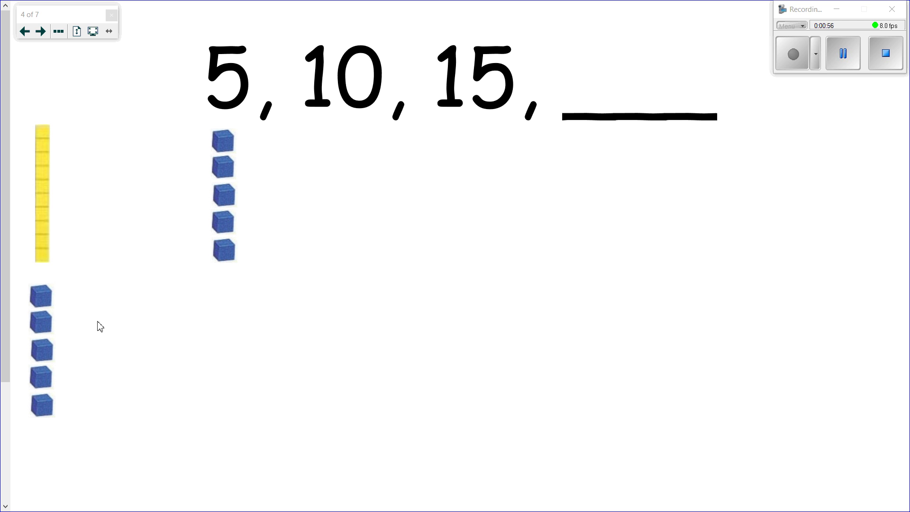
pyautogui.moveTo(46, 330)
pyautogui.mouseDown()
pyautogui.moveTo(372, 191)
pyautogui.moveTo(361, 163)
pyautogui.moveTo(347, 161)
pyautogui.mouseUp()
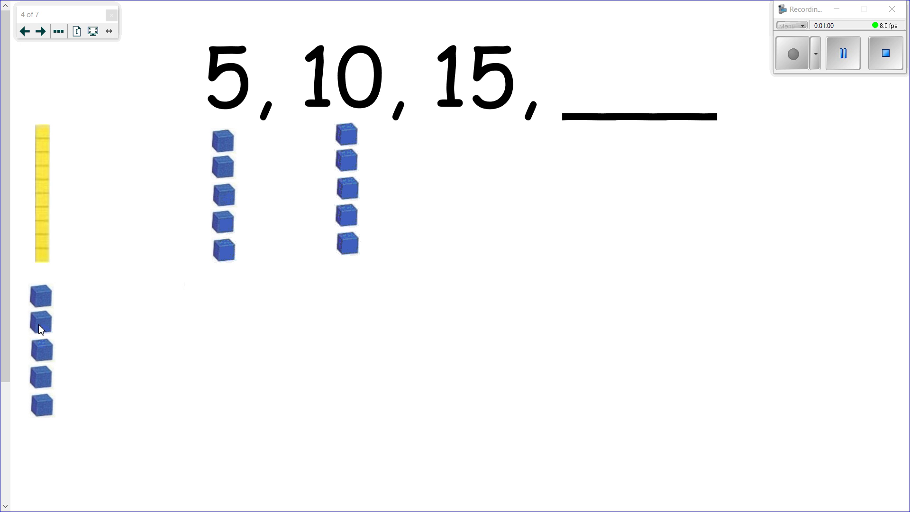
pyautogui.moveTo(40, 327); pyautogui.dragTo(360, 307)
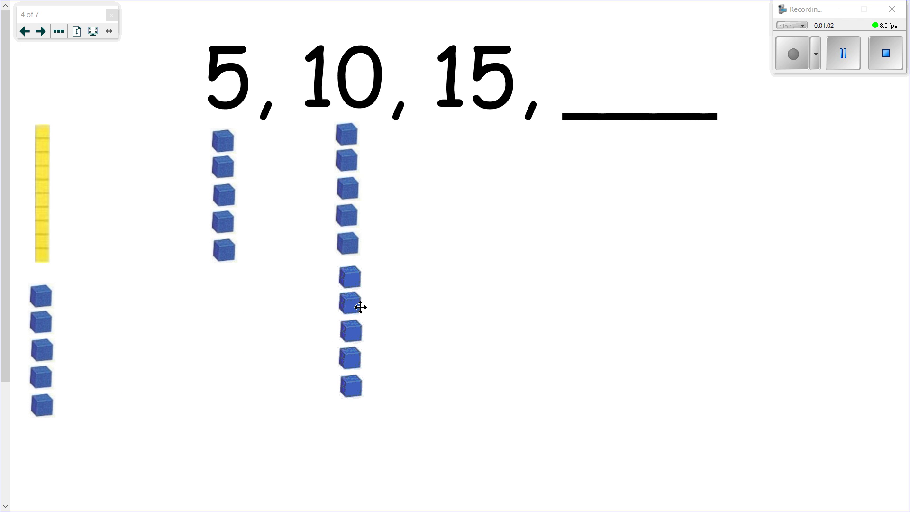
# Replace the ten cubes under 10 with a single ten-rod.
pyautogui.moveTo(406, 385)
pyautogui.mouseDown()
pyautogui.moveTo(320, 163)
pyautogui.moveTo(327, 166)
pyautogui.mouseUp()
pyautogui.rightClick(338, 193)
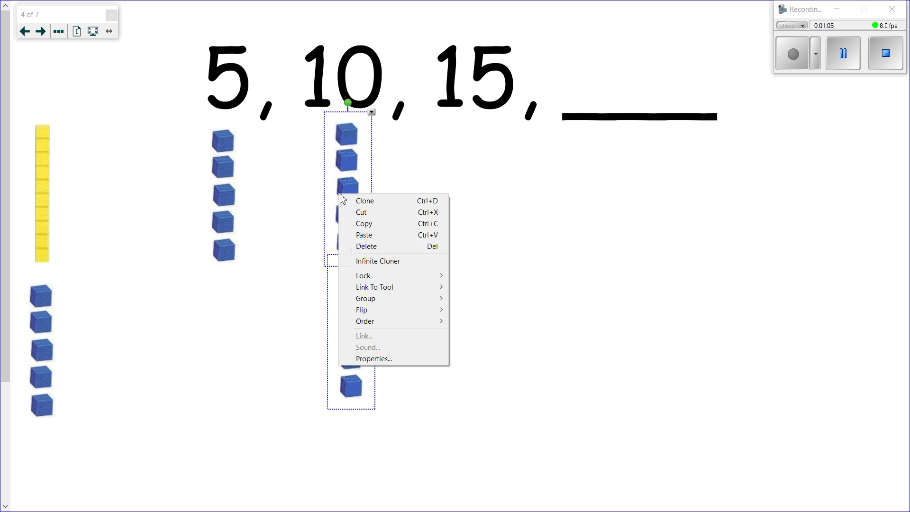
pyautogui.click(373, 247)
pyautogui.moveTo(49, 205); pyautogui.dragTo(349, 213)
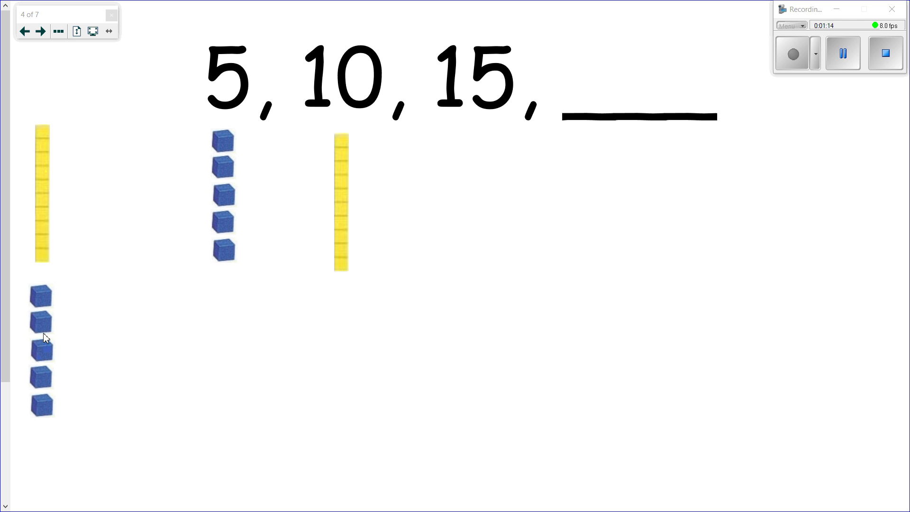
# Build 15 as a ten-rod plus five cubes, and clone that group under the blank.
pyautogui.moveTo(37, 207)
pyautogui.mouseDown()
pyautogui.moveTo(313, 185)
pyautogui.moveTo(477, 203)
pyautogui.moveTo(475, 216)
pyautogui.mouseUp()
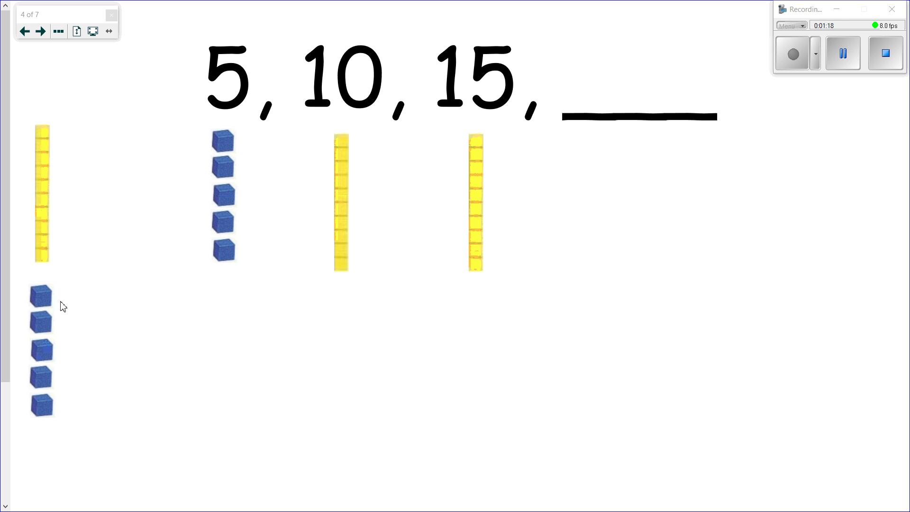
pyautogui.moveTo(50, 325)
pyautogui.mouseDown()
pyautogui.moveTo(402, 319)
pyautogui.moveTo(500, 328)
pyautogui.mouseUp()
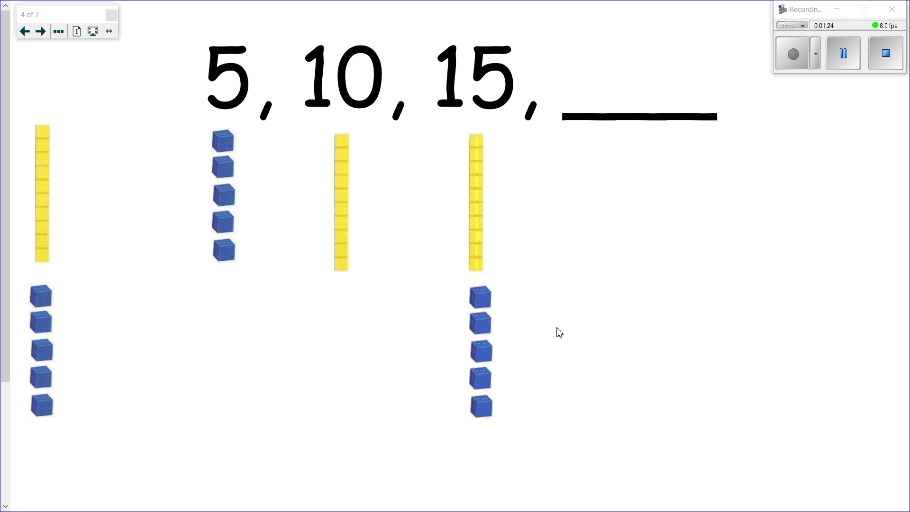
pyautogui.moveTo(560, 448); pyautogui.dragTo(440, 139)
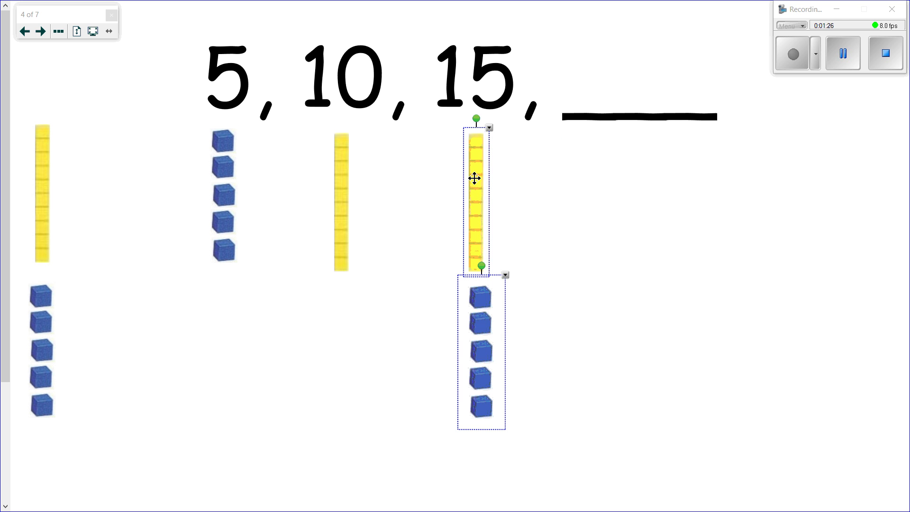
pyautogui.rightClick(480, 180)
pyautogui.click(524, 182)
pyautogui.moveTo(516, 227)
pyautogui.mouseDown()
pyautogui.moveTo(621, 212)
pyautogui.moveTo(622, 198)
pyautogui.mouseUp()
pyautogui.click(703, 246)
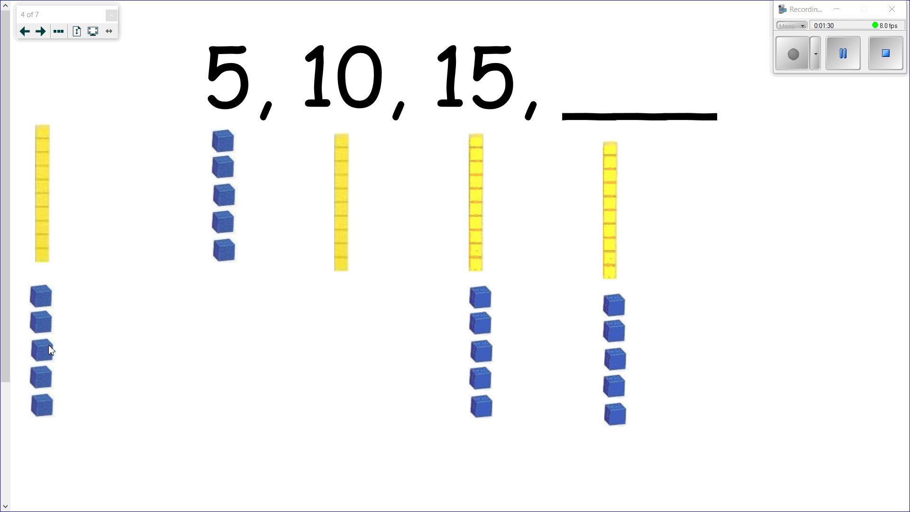
# Swap the cube columns under the blank for a second ten-rod, making 20.
pyautogui.moveTo(51, 349)
pyautogui.mouseDown()
pyautogui.moveTo(670, 349)
pyautogui.moveTo(665, 354)
pyautogui.mouseUp()
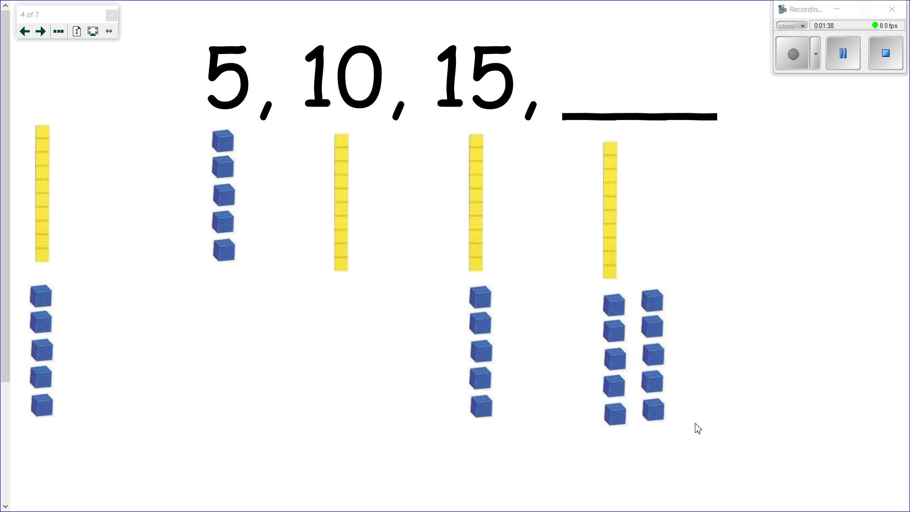
pyautogui.moveTo(699, 438)
pyautogui.mouseDown()
pyautogui.moveTo(629, 365)
pyautogui.moveTo(586, 266)
pyautogui.mouseUp()
pyautogui.rightClick(616, 334)
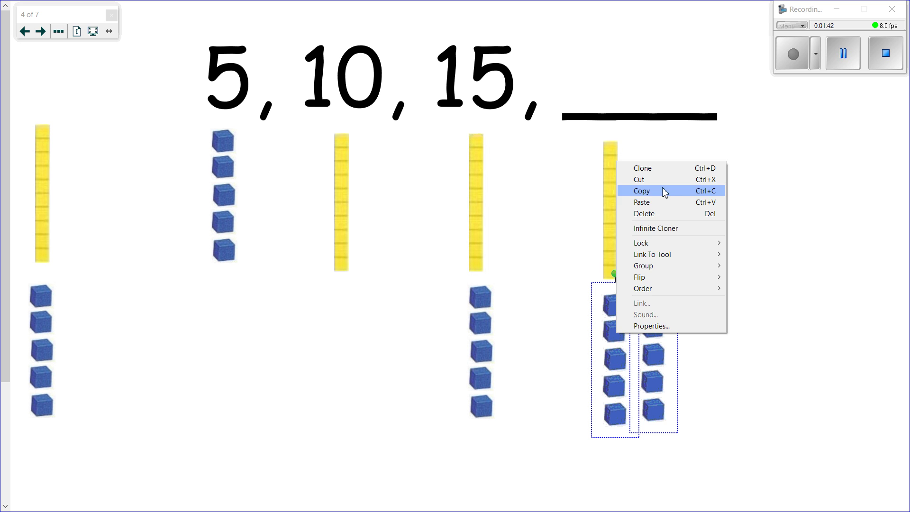
pyautogui.click(659, 214)
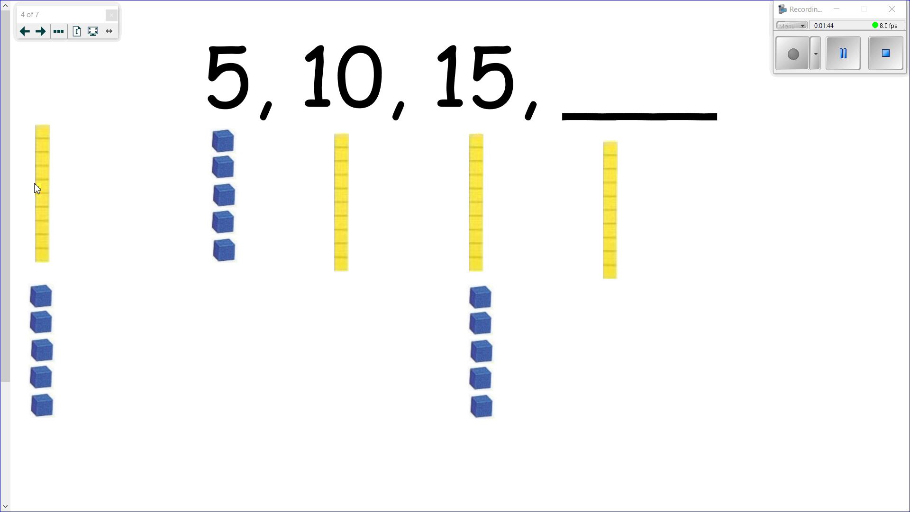
pyautogui.moveTo(476, 199)
pyautogui.mouseDown()
pyautogui.moveTo(670, 223)
pyautogui.moveTo(650, 203)
pyautogui.mouseUp()
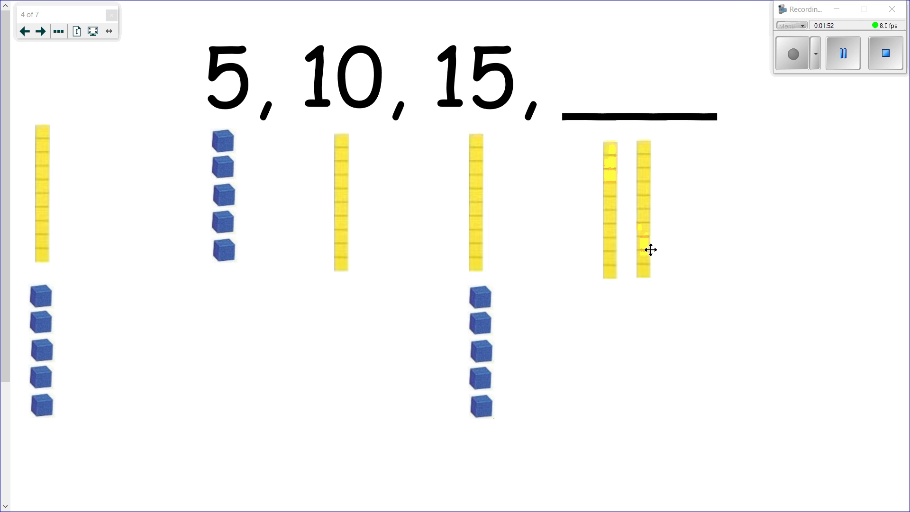
pyautogui.click(664, 115)
# Fill the title blank with 20, then advance to page 5 with 25, 30.
pyautogui.moveTo(721, 110); pyautogui.dragTo(585, 97)
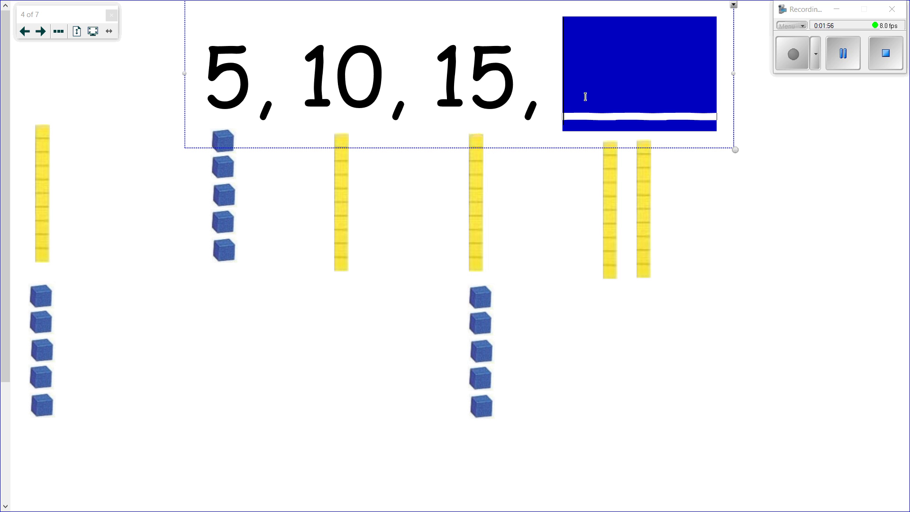
pyautogui.write('20')
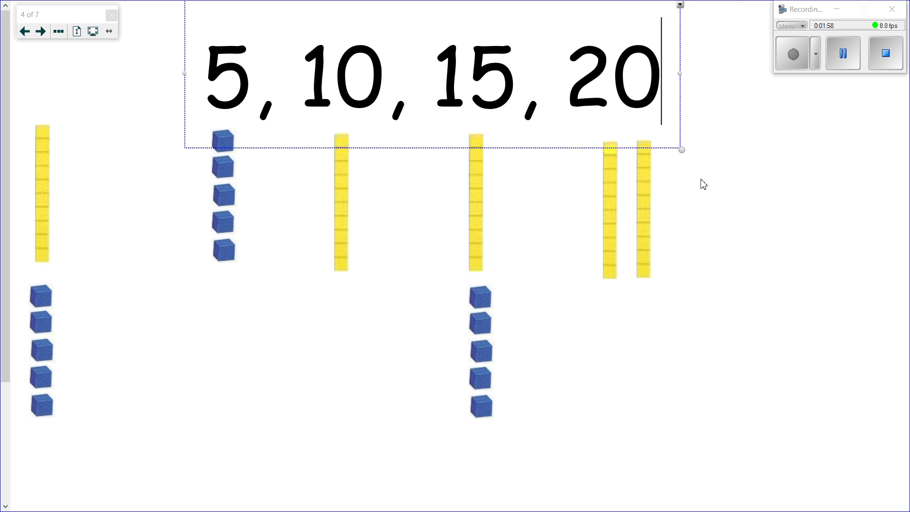
pyautogui.click(703, 184)
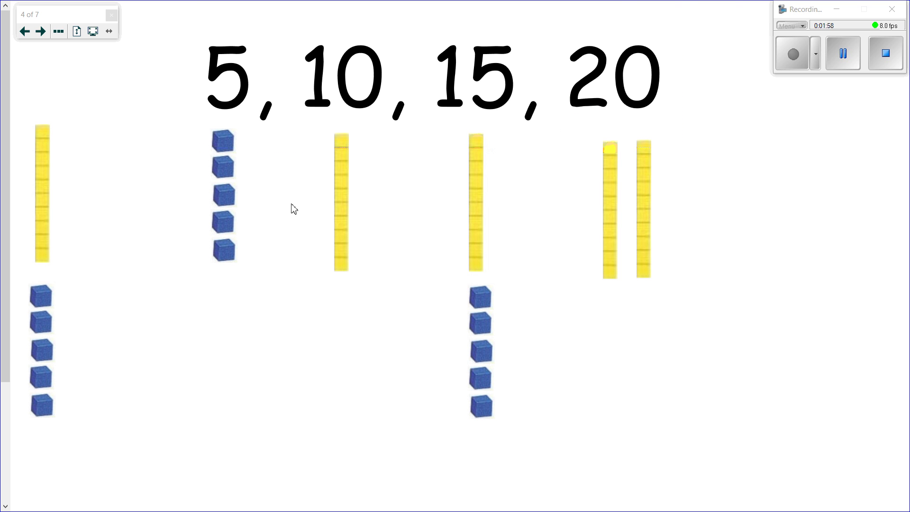
pyautogui.click(41, 32)
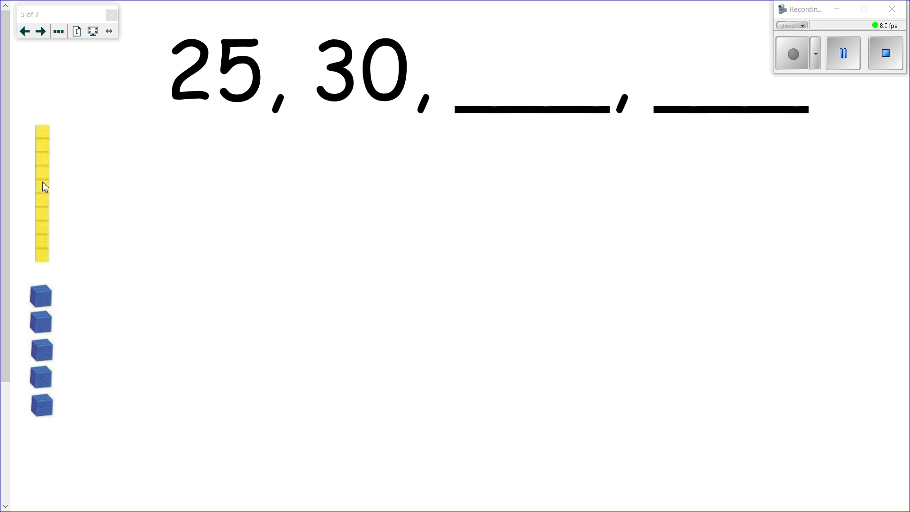
# Place two ten-rods and five unit cubes under 25.
pyautogui.moveTo(40, 181); pyautogui.dragTo(209, 176)
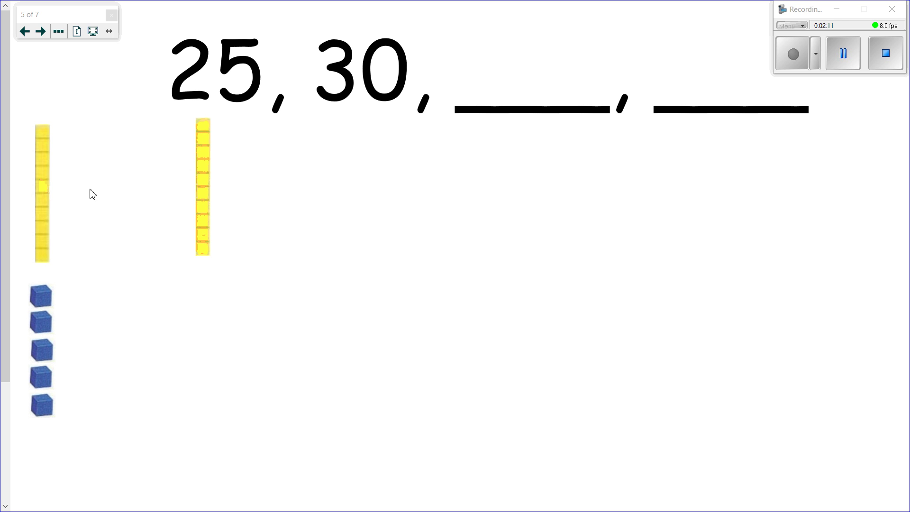
pyautogui.moveTo(48, 188); pyautogui.dragTo(247, 181)
pyautogui.moveTo(49, 318)
pyautogui.mouseDown()
pyautogui.moveTo(189, 296)
pyautogui.moveTo(227, 301)
pyautogui.mouseUp()
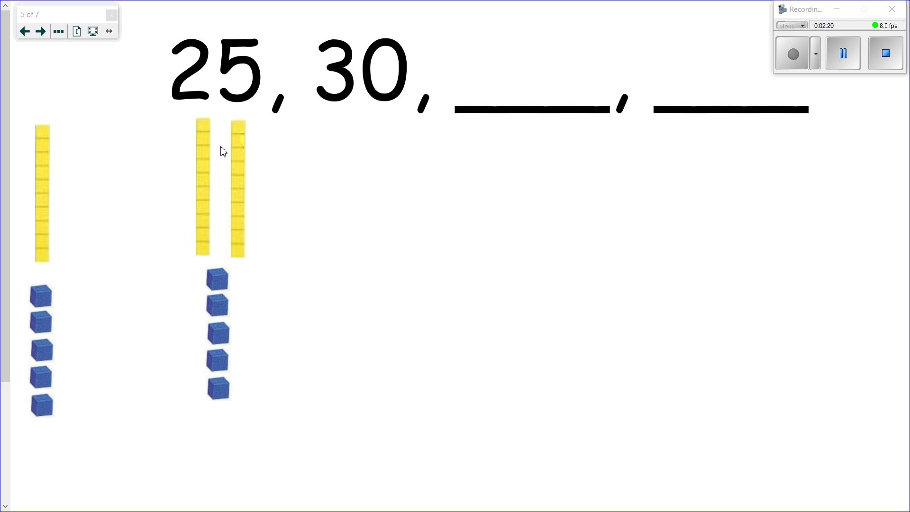
# Clone the 30 group to the right and replace its cubes with a third ten-rod.
pyautogui.moveTo(282, 396); pyautogui.dragTo(153, 136)
pyautogui.rightClick(202, 165)
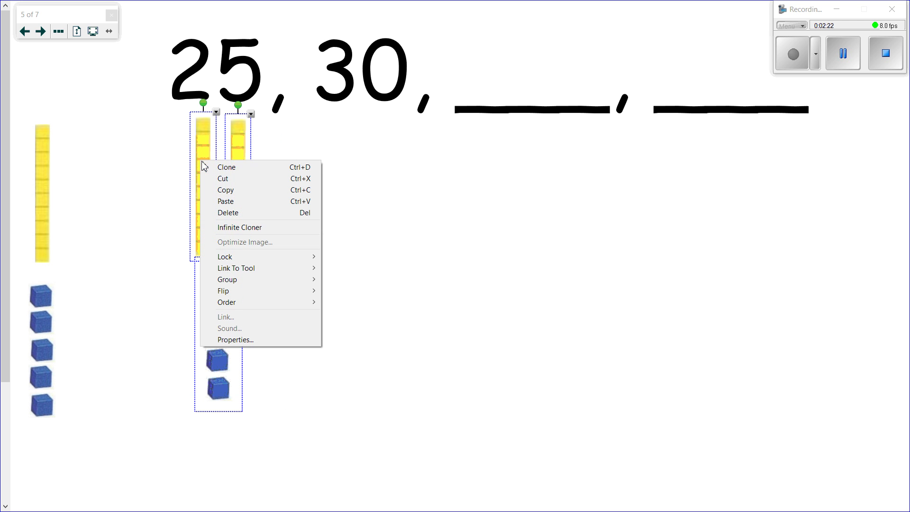
pyautogui.click(205, 167)
pyautogui.moveTo(270, 205)
pyautogui.mouseDown()
pyautogui.moveTo(373, 185)
pyautogui.moveTo(380, 175)
pyautogui.mouseUp()
pyautogui.click(427, 244)
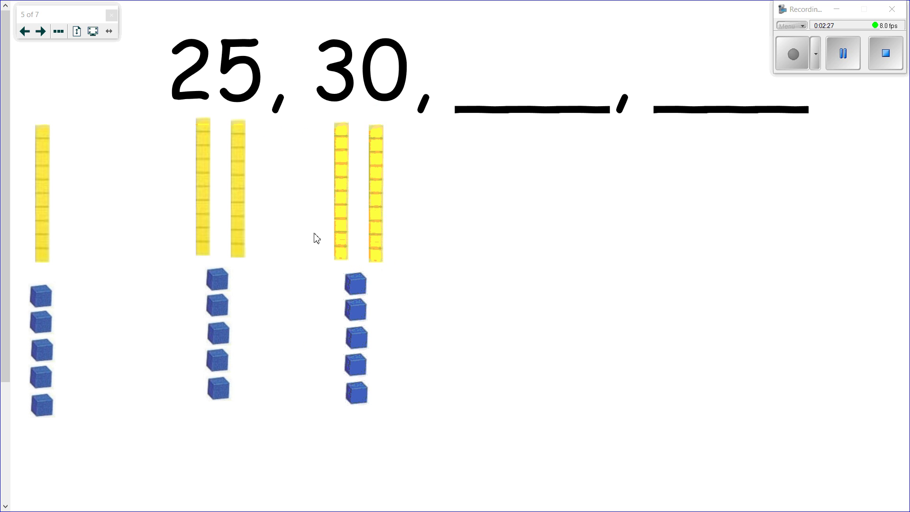
pyautogui.moveTo(40, 308)
pyautogui.mouseDown()
pyautogui.moveTo(374, 309)
pyautogui.moveTo(392, 293)
pyautogui.mouseUp()
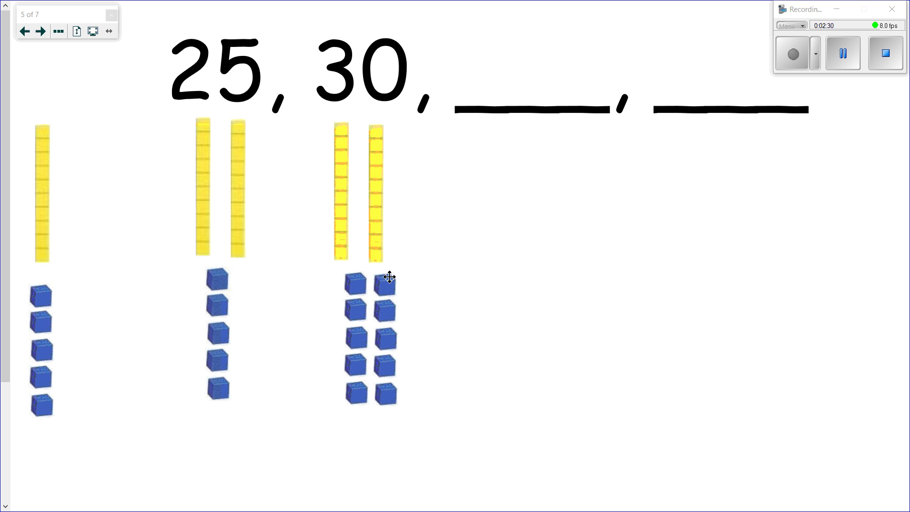
pyautogui.moveTo(431, 421)
pyautogui.mouseDown()
pyautogui.moveTo(349, 334)
pyautogui.moveTo(329, 283)
pyautogui.mouseUp()
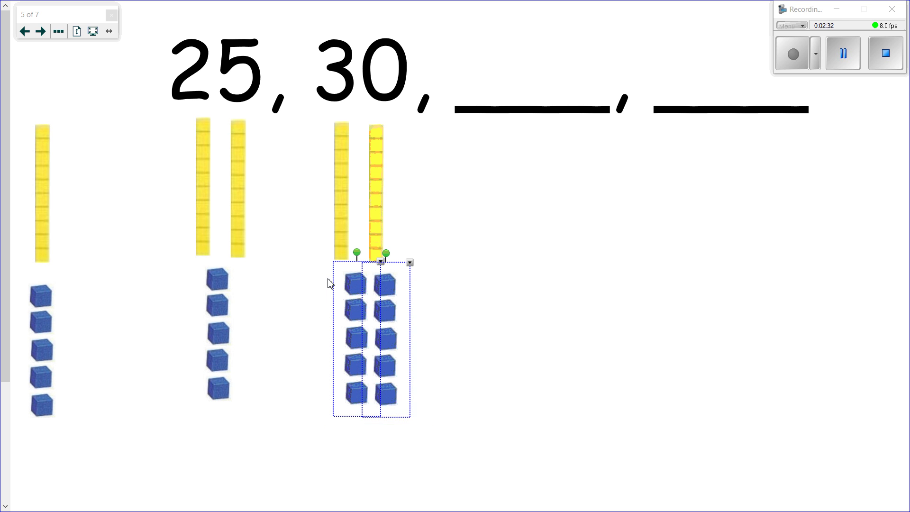
pyautogui.rightClick(361, 312)
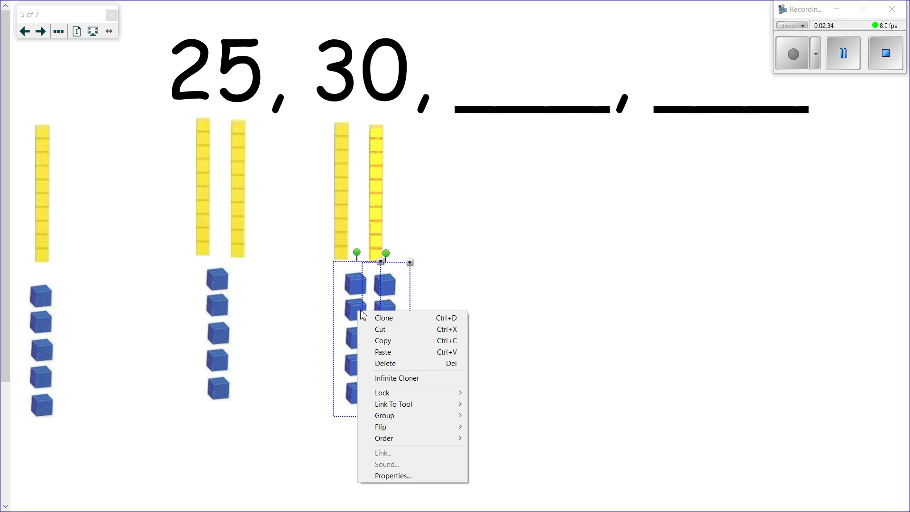
pyautogui.click(386, 363)
pyautogui.moveTo(242, 194)
pyautogui.mouseDown()
pyautogui.moveTo(412, 196)
pyautogui.moveTo(413, 226)
pyautogui.mouseUp()
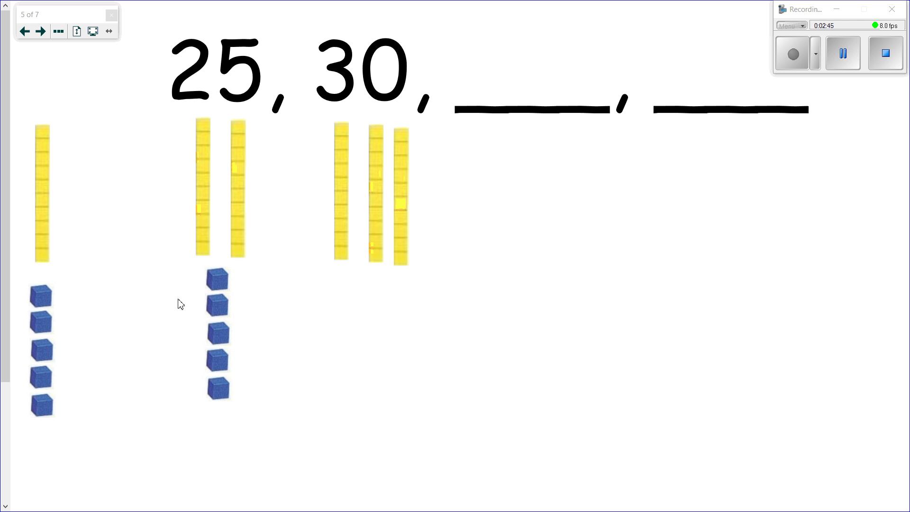
# Clone the three ten-rods to the right and add five cubes below them.
pyautogui.moveTo(435, 295); pyautogui.dragTo(310, 101)
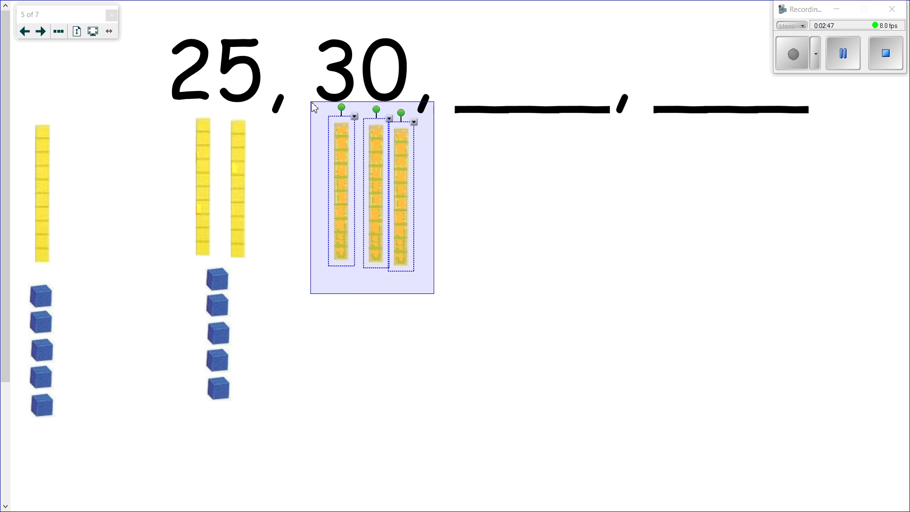
pyautogui.rightClick(345, 177)
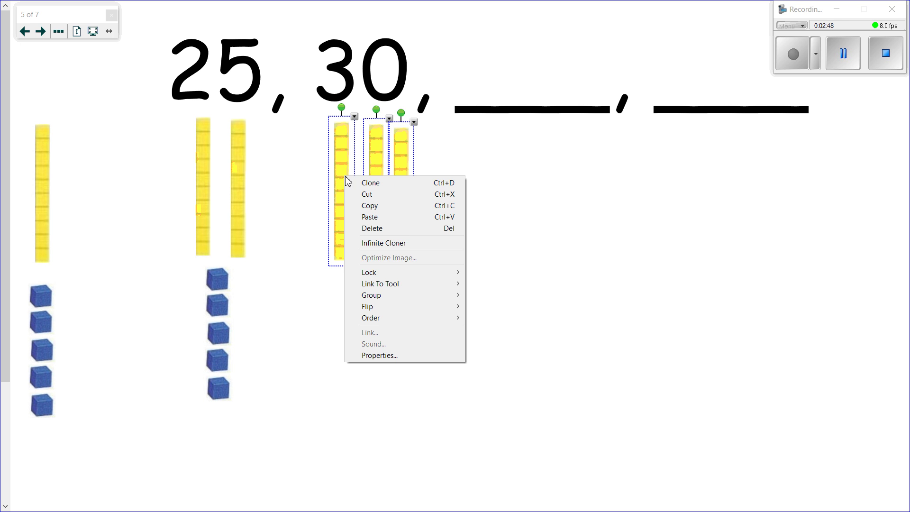
pyautogui.click(378, 183)
pyautogui.moveTo(376, 189)
pyautogui.mouseDown()
pyautogui.moveTo(371, 203)
pyautogui.moveTo(523, 172)
pyautogui.mouseUp()
pyautogui.click(490, 187)
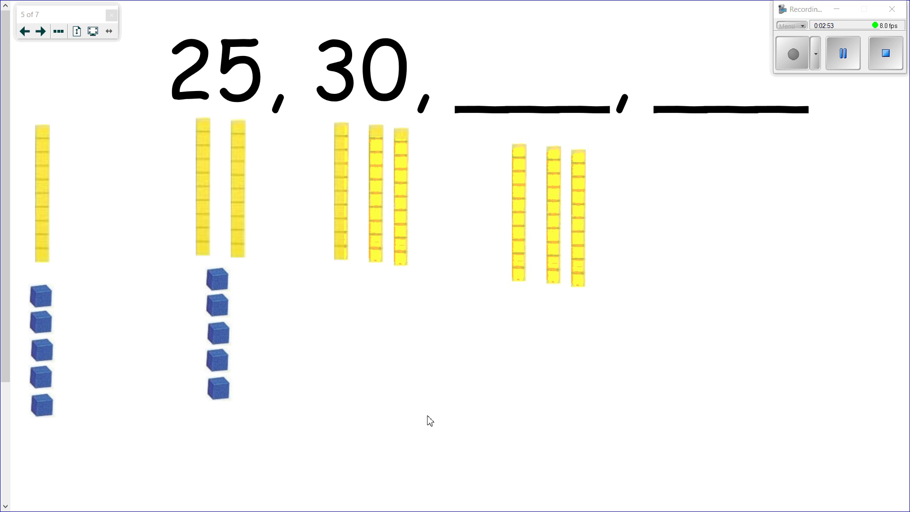
pyautogui.moveTo(47, 306)
pyautogui.mouseDown()
pyautogui.moveTo(155, 325)
pyautogui.moveTo(493, 329)
pyautogui.moveTo(642, 308)
pyautogui.moveTo(553, 306)
pyautogui.mouseUp()
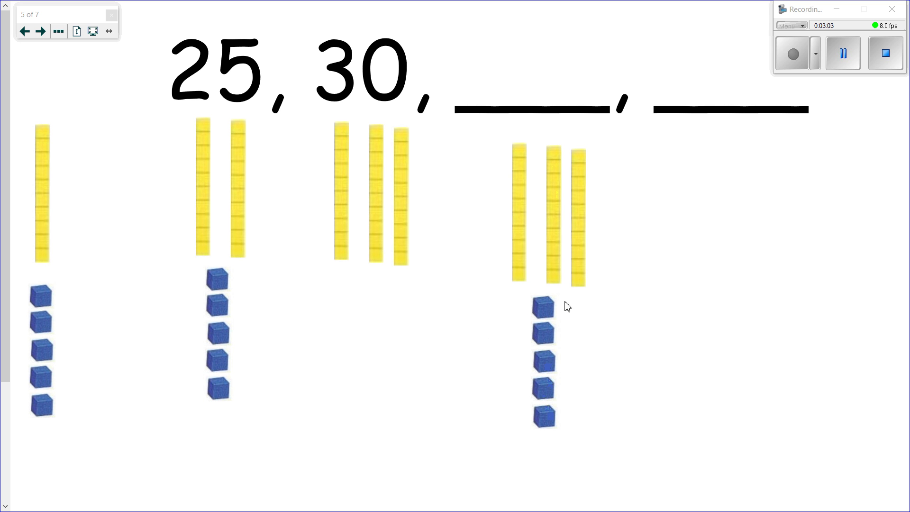
# Fill the first blank in the sequence with 35.
pyautogui.click(543, 90)
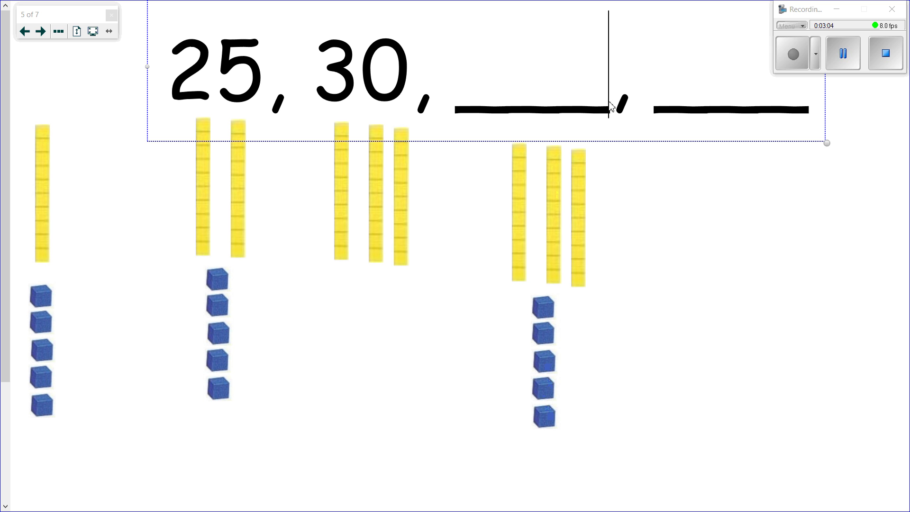
pyautogui.moveTo(611, 107)
pyautogui.mouseDown()
pyautogui.moveTo(496, 100)
pyautogui.moveTo(445, 86)
pyautogui.mouseUp()
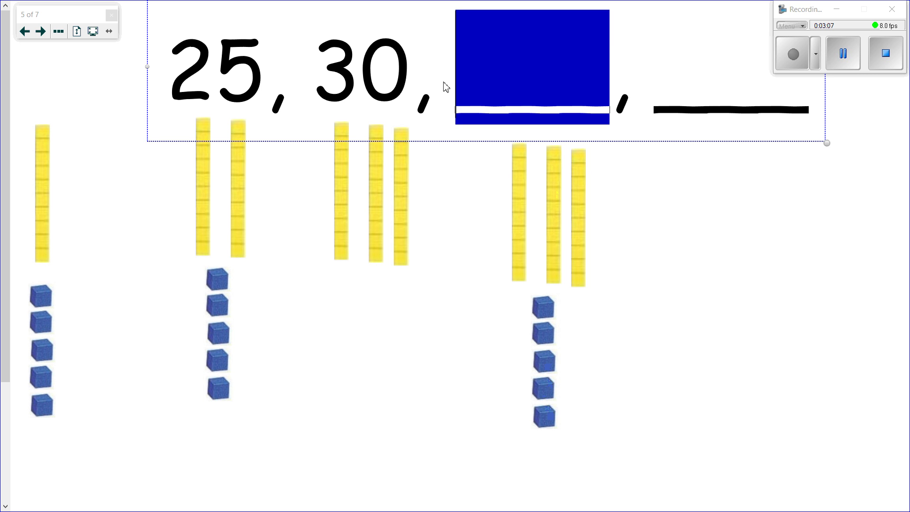
pyautogui.write('35')
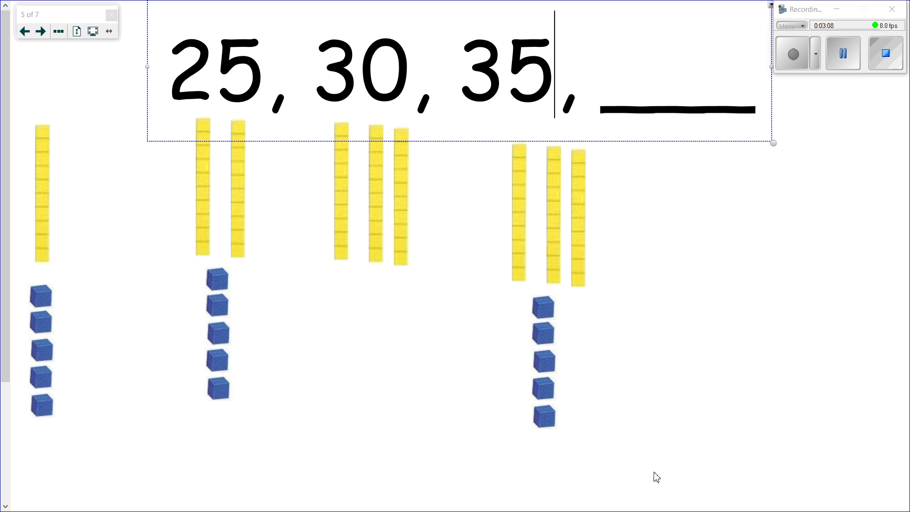
pyautogui.click(644, 444)
# Clone the 35 group to the far right and replace its cubes with a fourth ten-rod.
pyautogui.moveTo(653, 434)
pyautogui.mouseDown()
pyautogui.moveTo(487, 197)
pyautogui.moveTo(485, 178)
pyautogui.mouseUp()
pyautogui.rightClick(518, 199)
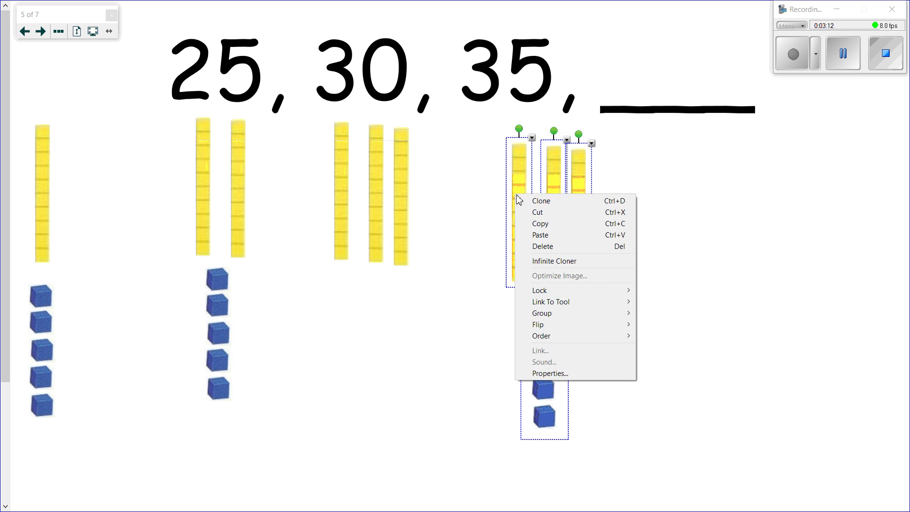
pyautogui.click(540, 200)
pyautogui.moveTo(556, 229)
pyautogui.mouseDown()
pyautogui.moveTo(692, 209)
pyautogui.moveTo(680, 197)
pyautogui.mouseUp()
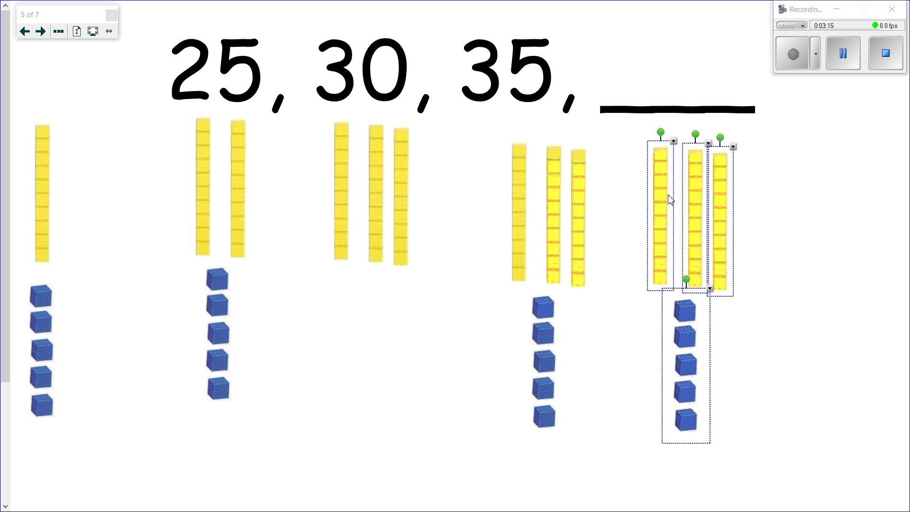
pyautogui.click(755, 351)
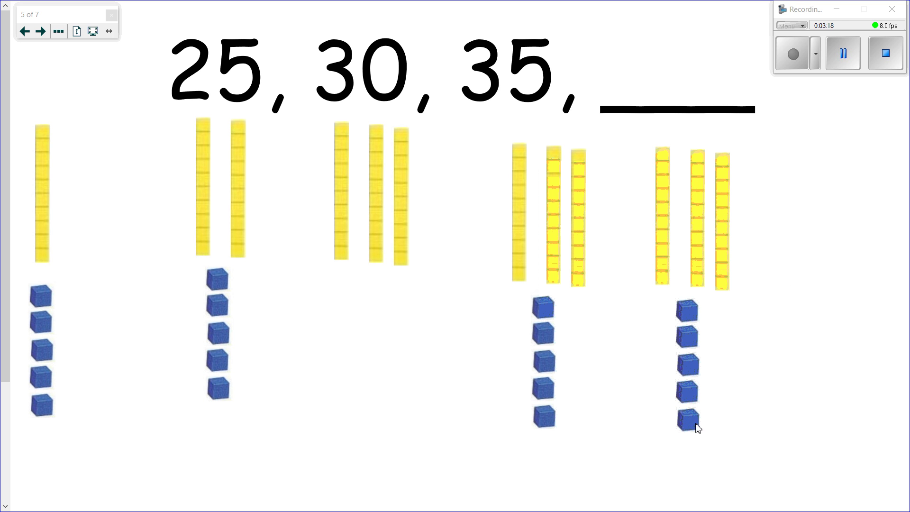
pyautogui.moveTo(40, 332)
pyautogui.mouseDown()
pyautogui.moveTo(659, 298)
pyautogui.moveTo(745, 340)
pyautogui.moveTo(720, 348)
pyautogui.mouseUp()
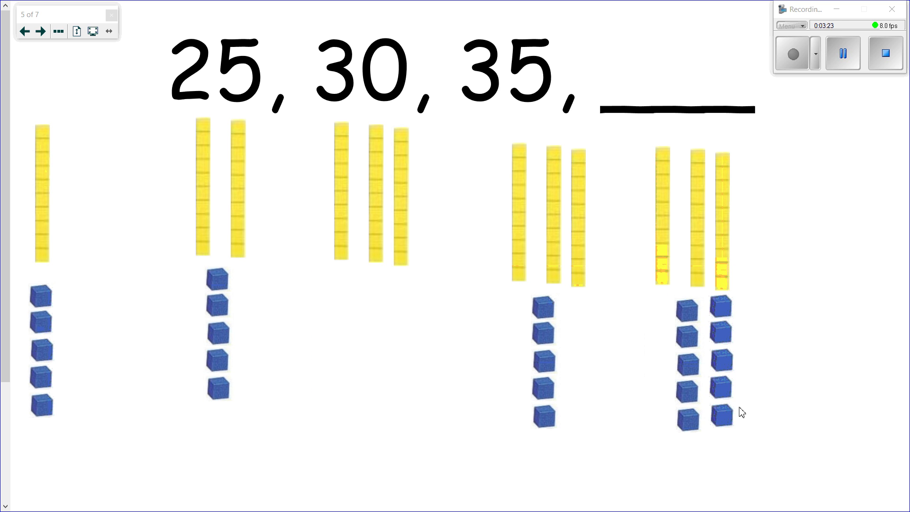
pyautogui.moveTo(754, 461); pyautogui.dragTo(653, 279)
pyautogui.rightClick(699, 348)
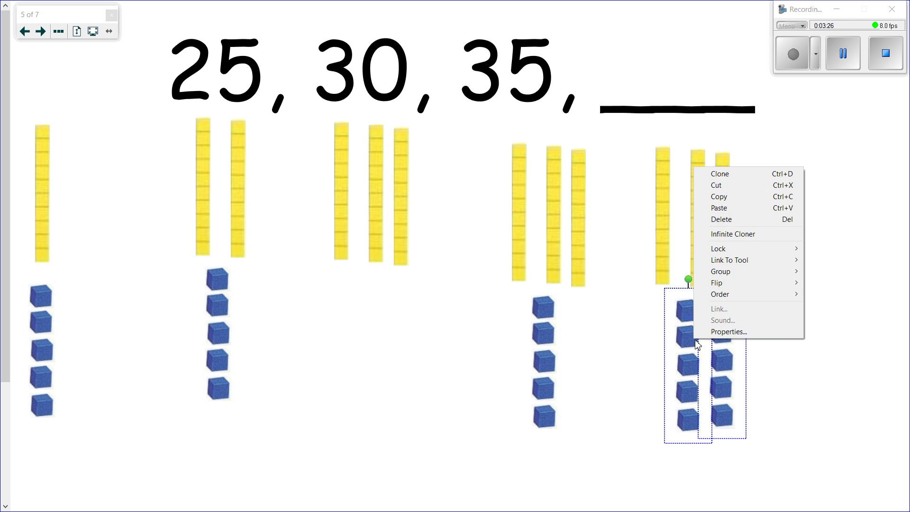
pyautogui.click(751, 217)
pyautogui.moveTo(47, 185)
pyautogui.mouseDown()
pyautogui.moveTo(646, 219)
pyautogui.moveTo(749, 223)
pyautogui.moveTo(757, 211)
pyautogui.mouseUp()
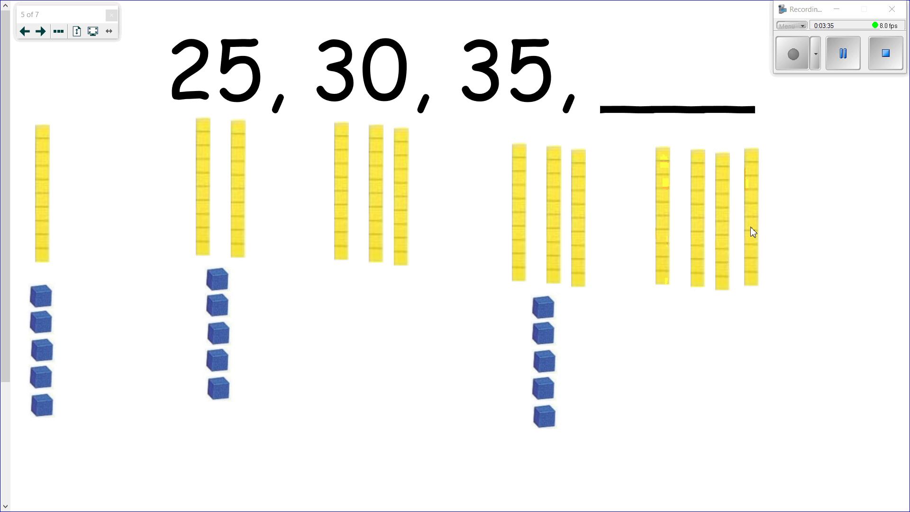
# Replace the last blank in the sequence with 40.
pyautogui.click(715, 95)
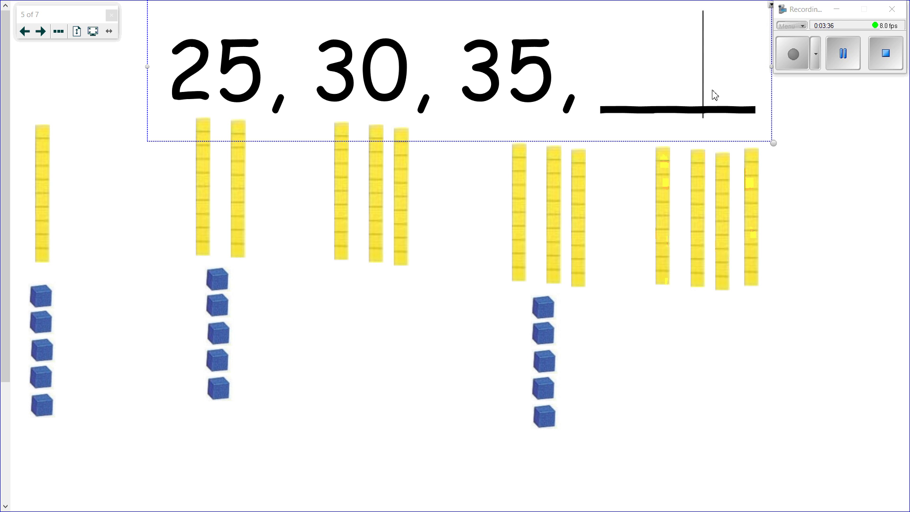
pyautogui.moveTo(750, 97); pyautogui.dragTo(612, 101)
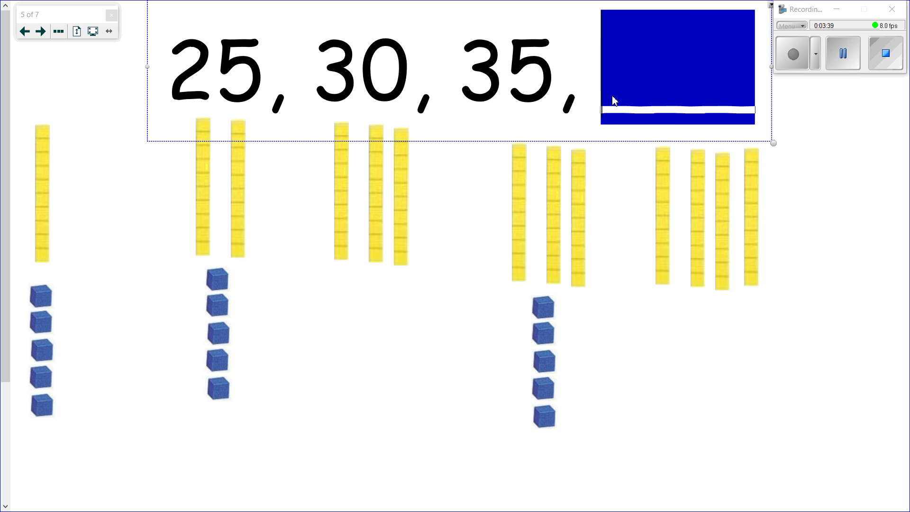
pyautogui.write('40')
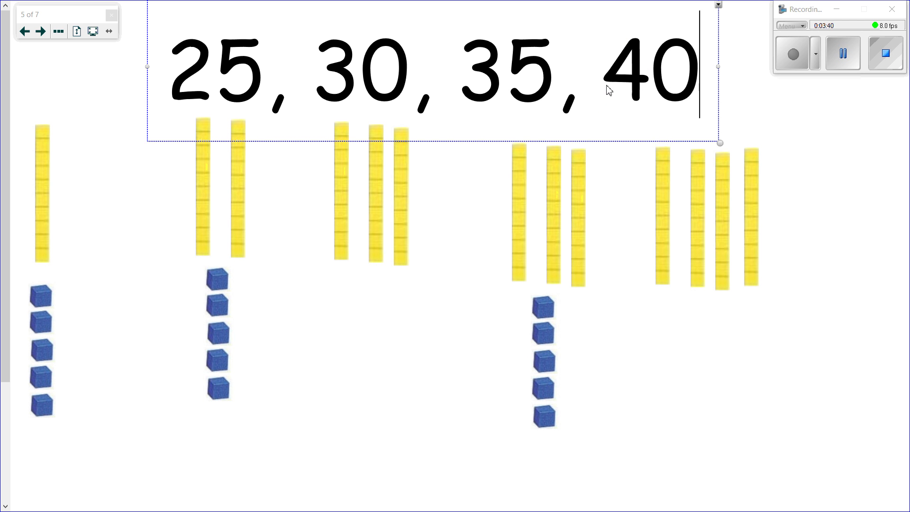
pyautogui.click(838, 308)
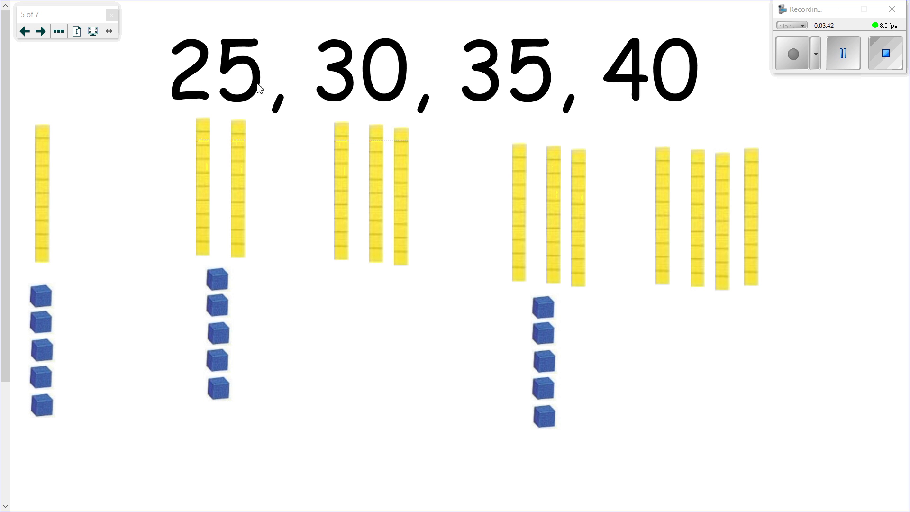